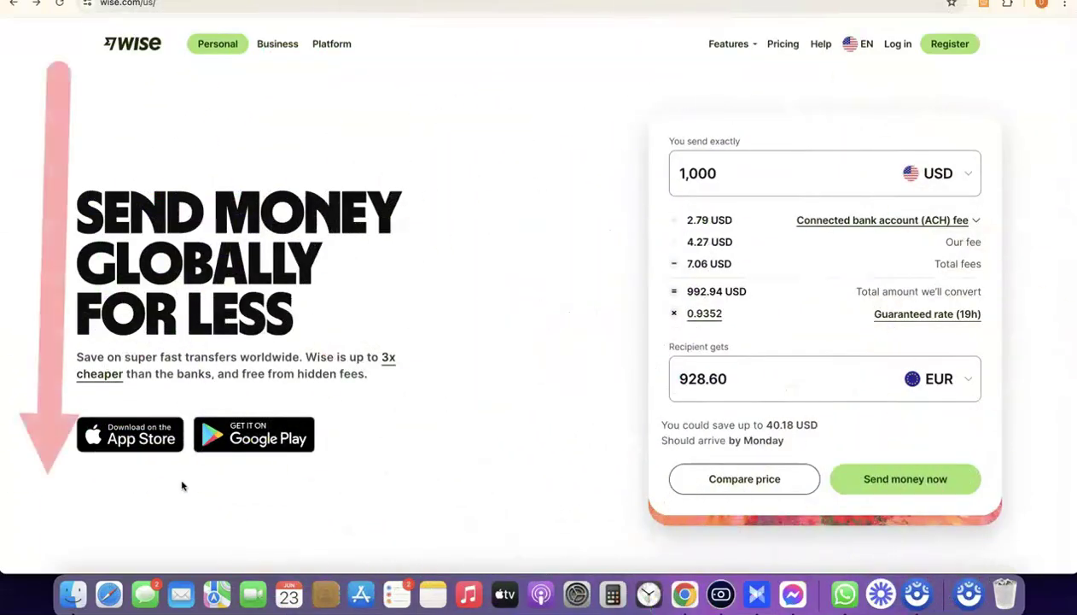
# Step: Set the transfer calculator to send 100 USD with the recipient receiving GBP
pyautogui.click(156, 494)
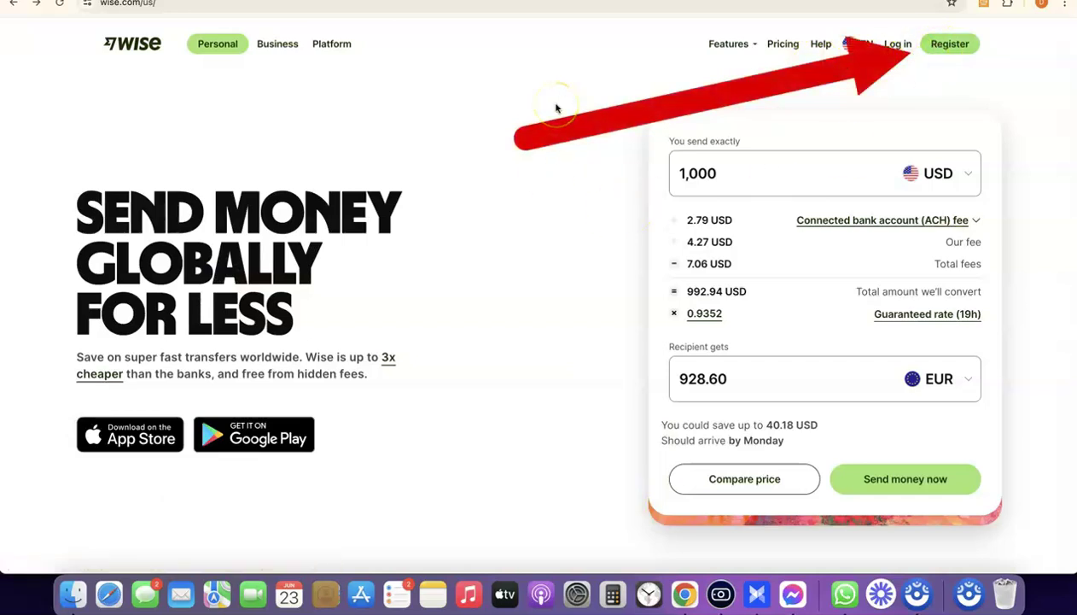
pyautogui.click(727, 174)
pyautogui.doubleClick(732, 168)
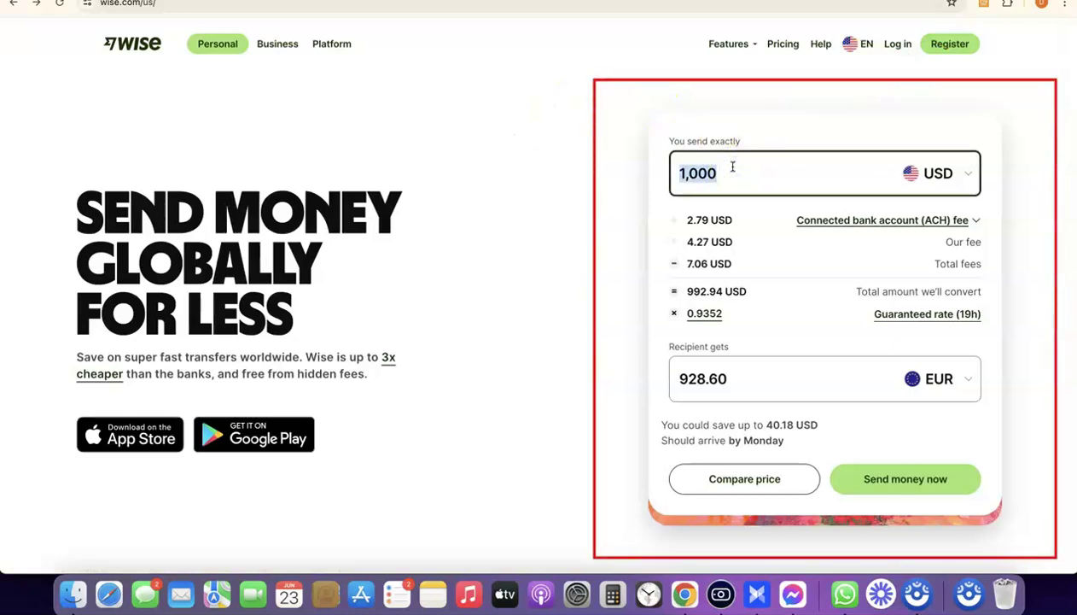
pyautogui.write('100')
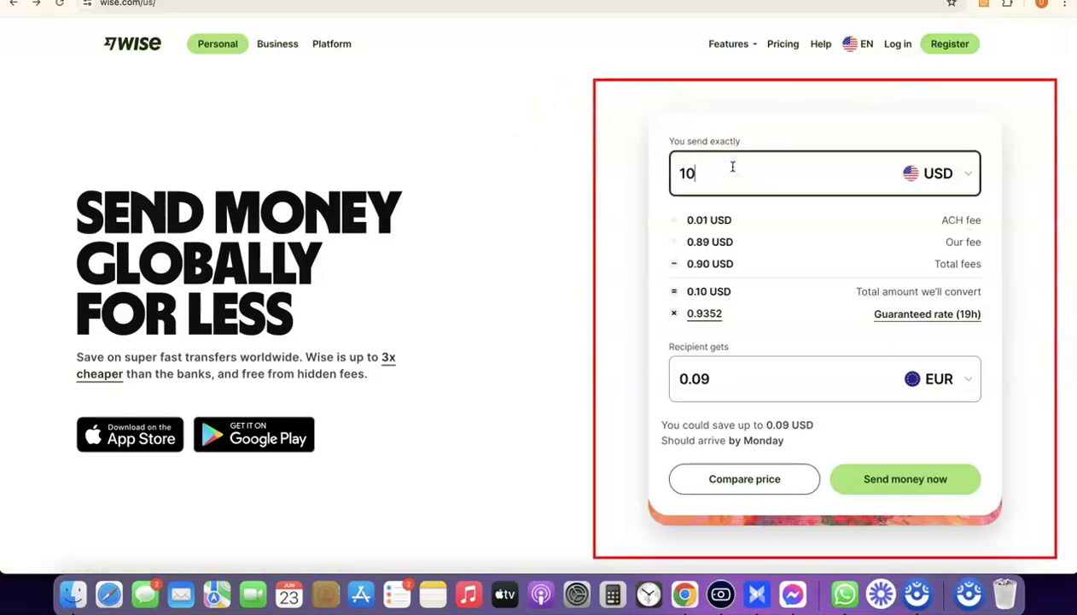
pyautogui.click(963, 379)
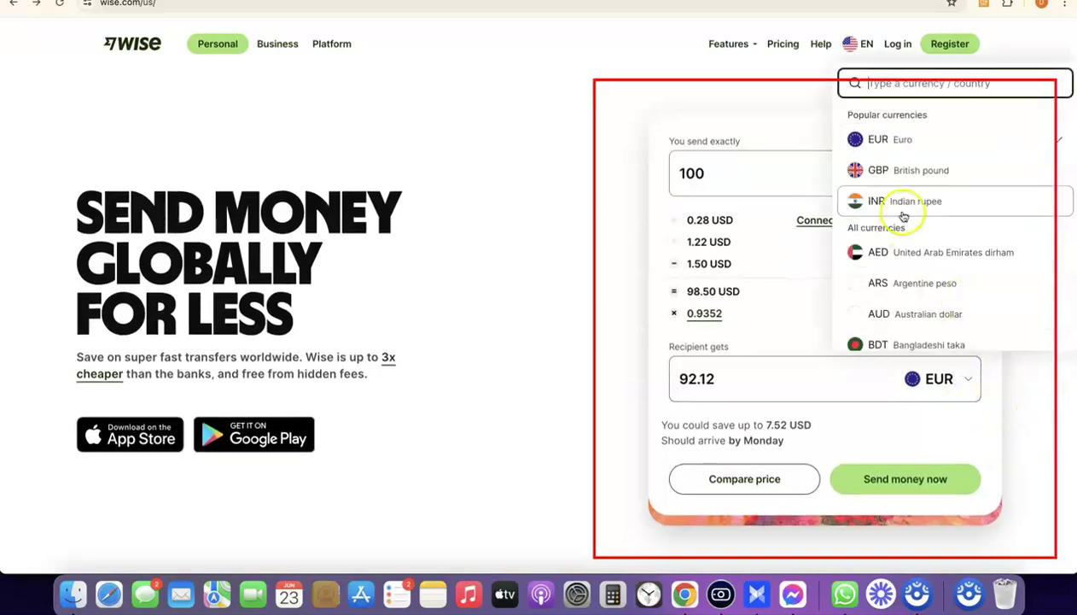
pyautogui.click(876, 170)
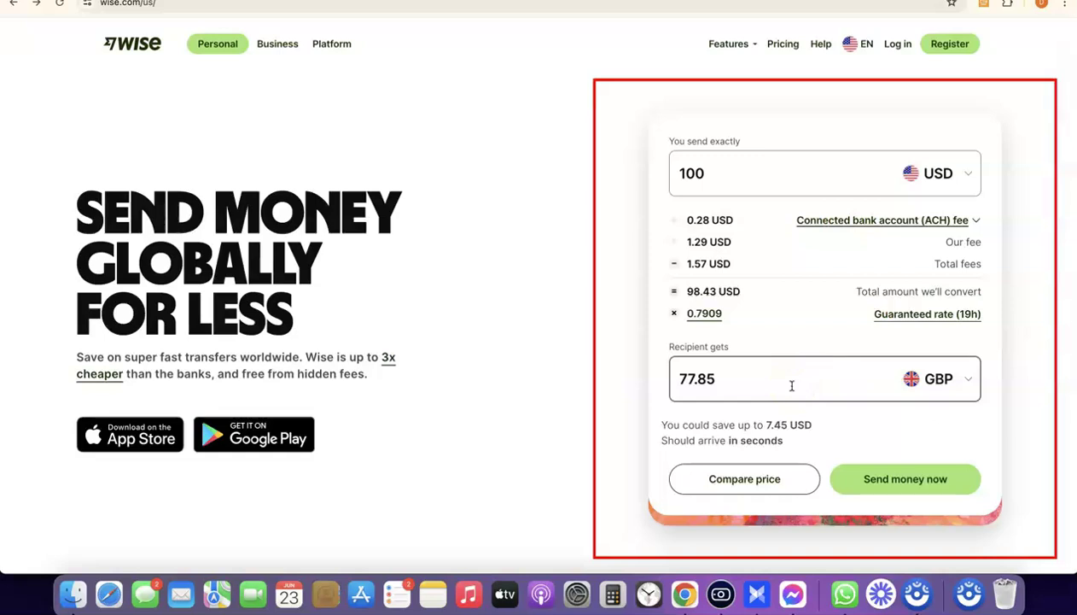
pyautogui.click(871, 487)
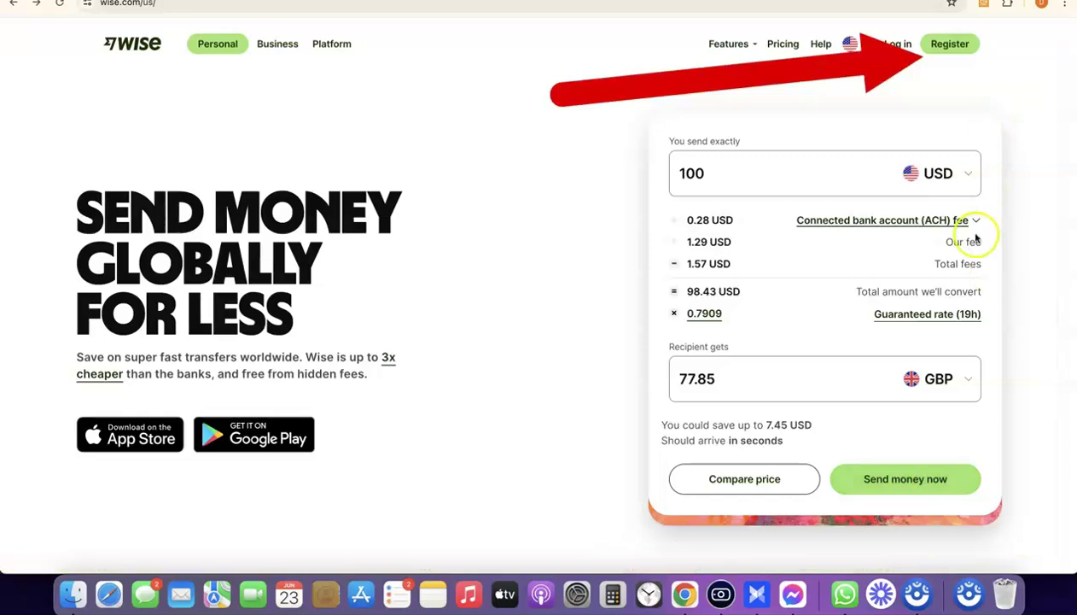
# Step: Start registering a new account, fill in the e-mail address from the saved suggestions and proceed to the account type
pyautogui.click(947, 49)
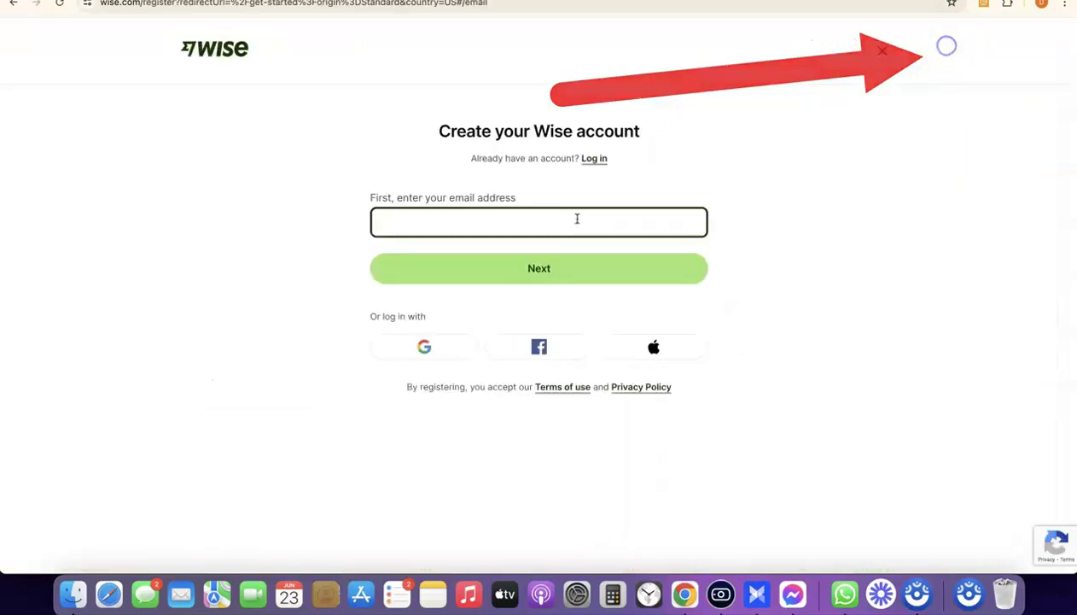
pyautogui.click(536, 224)
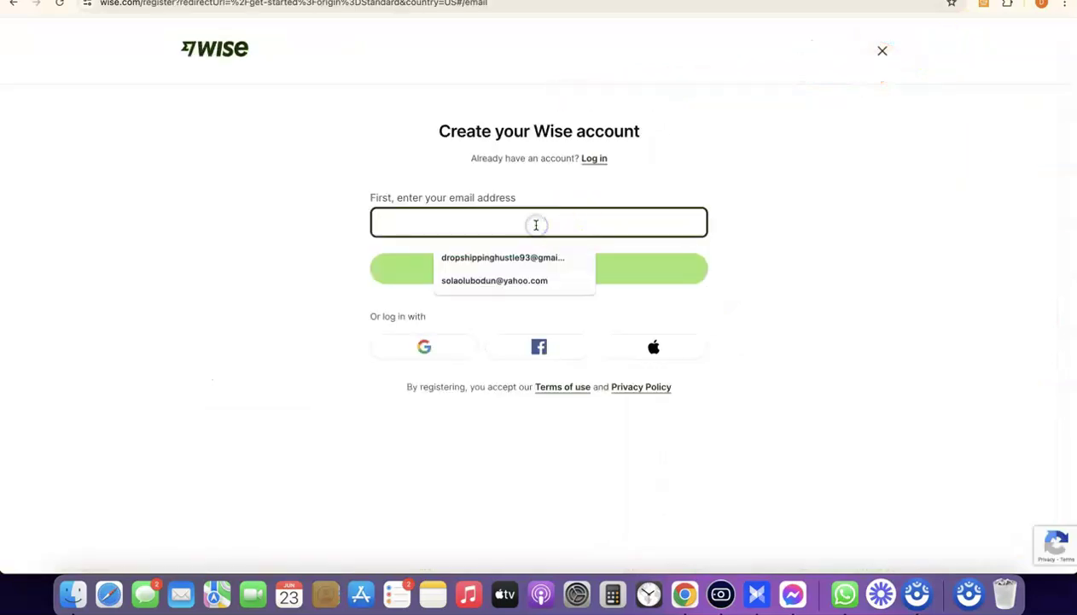
pyautogui.press('Down')
pyautogui.press('Return')
pyautogui.click(555, 222)
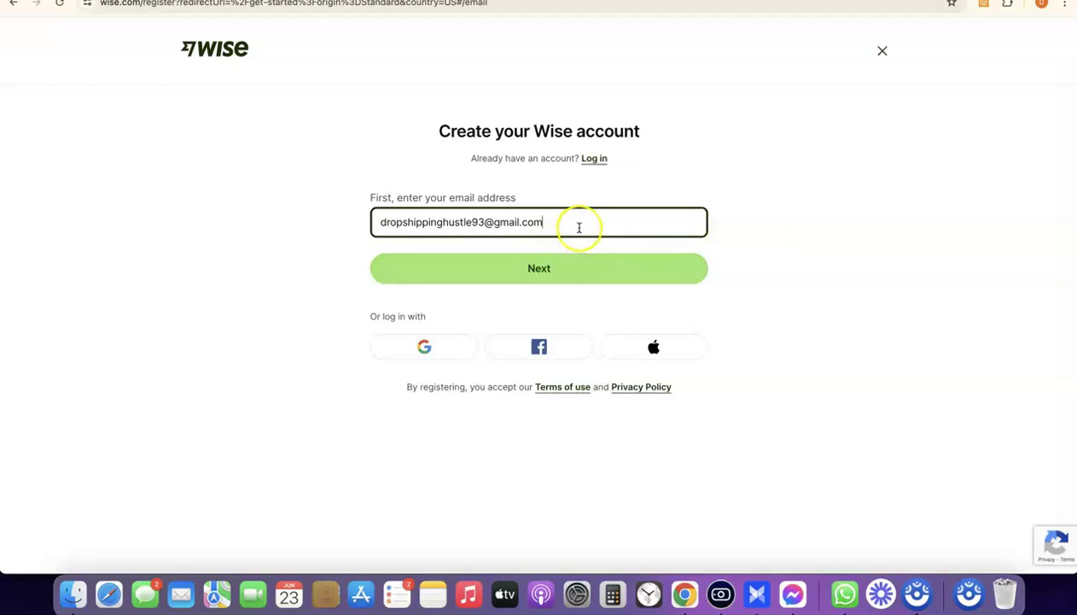
pyautogui.click(538, 274)
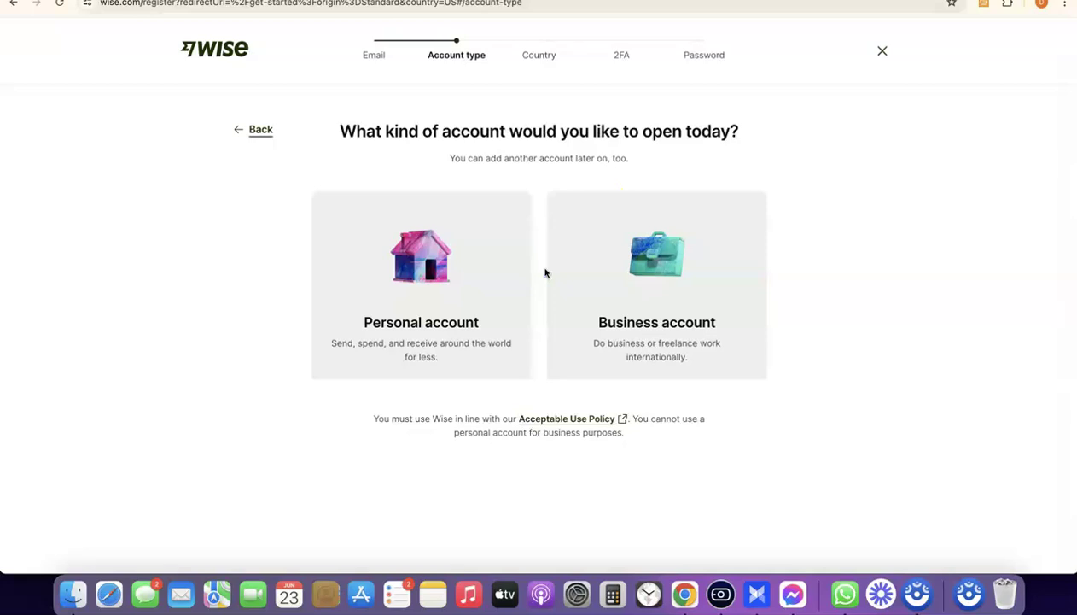
# Step: Choose a personal account and keep United States as the country of residence
pyautogui.click(478, 266)
pyautogui.click(421, 287)
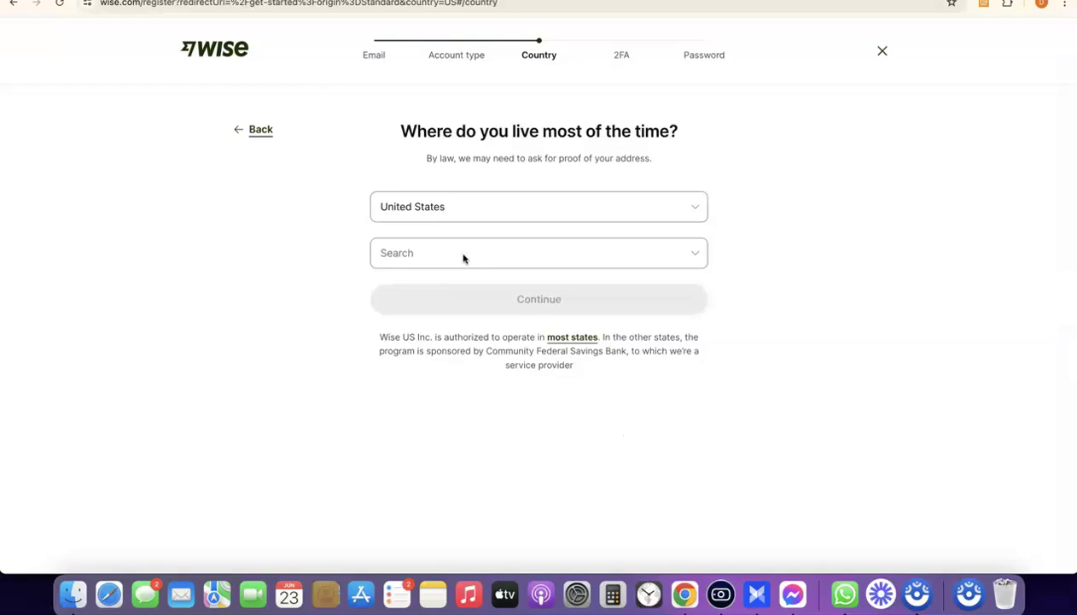
pyautogui.click(698, 211)
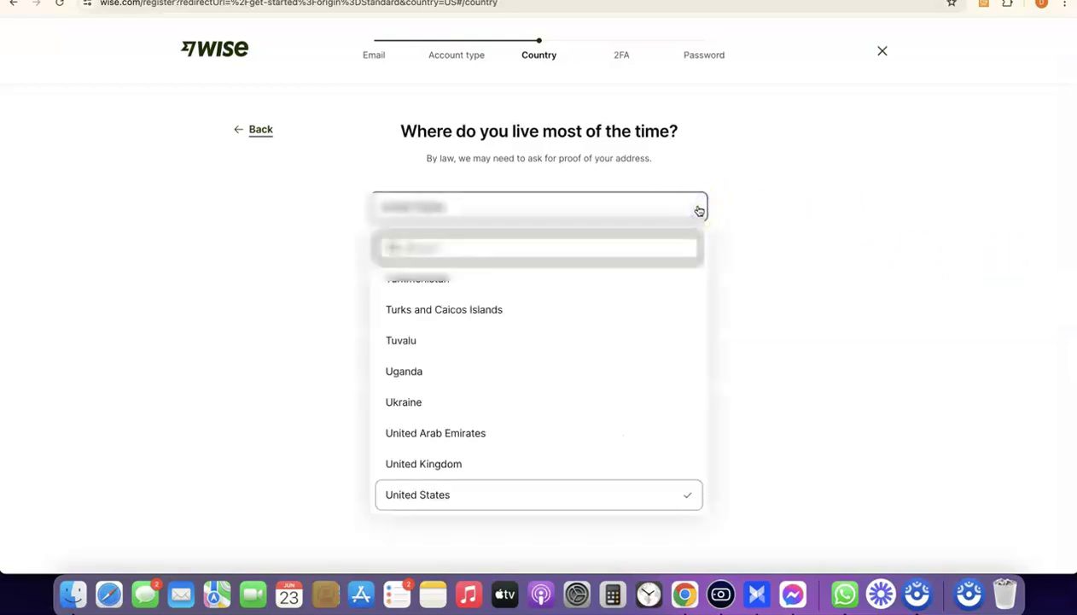
pyautogui.click(698, 210)
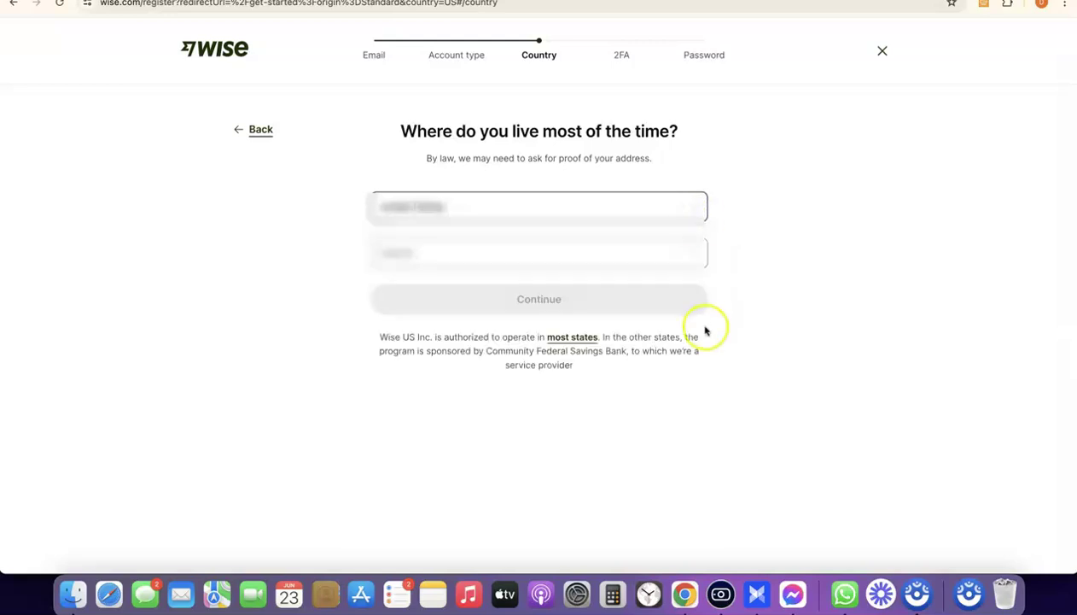
# Step: Select the state of residence and continue to the phone verification
pyautogui.click(693, 256)
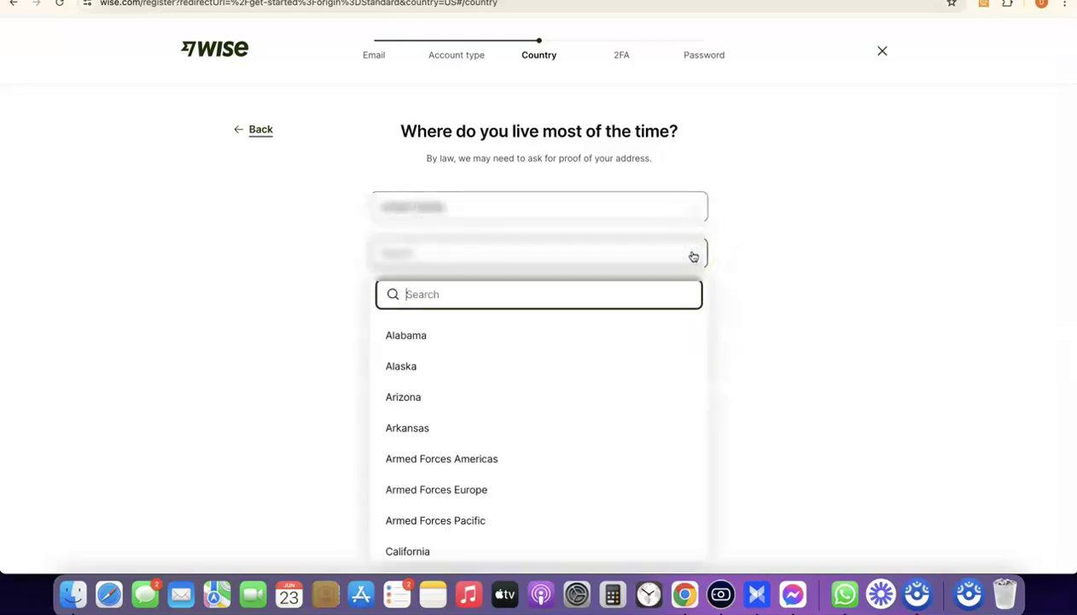
pyautogui.scroll(-1, 555, 359)
pyautogui.click(480, 297)
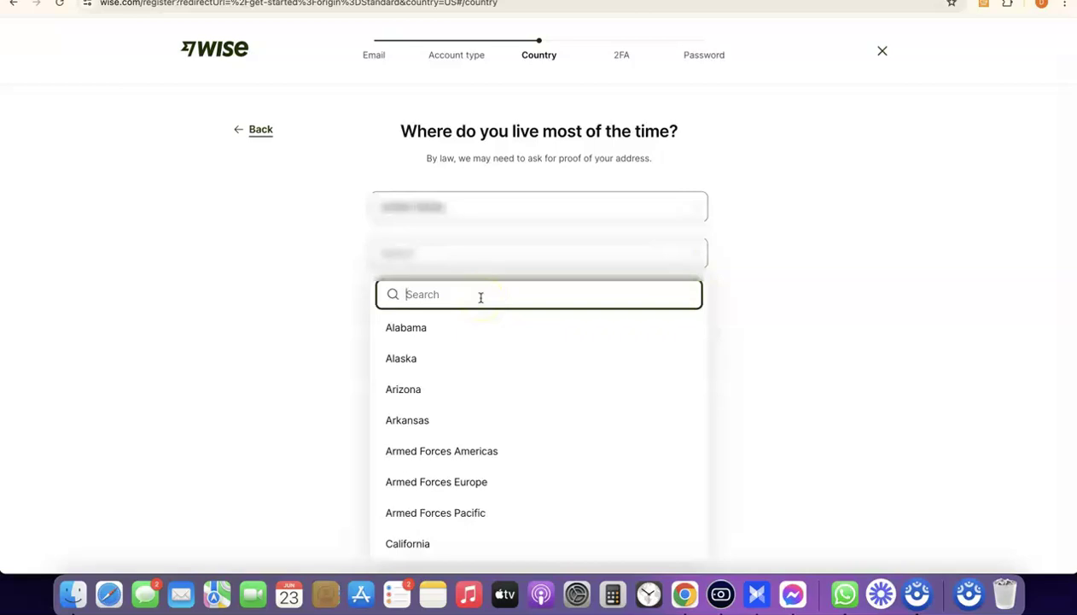
pyautogui.click(497, 257)
pyautogui.click(544, 312)
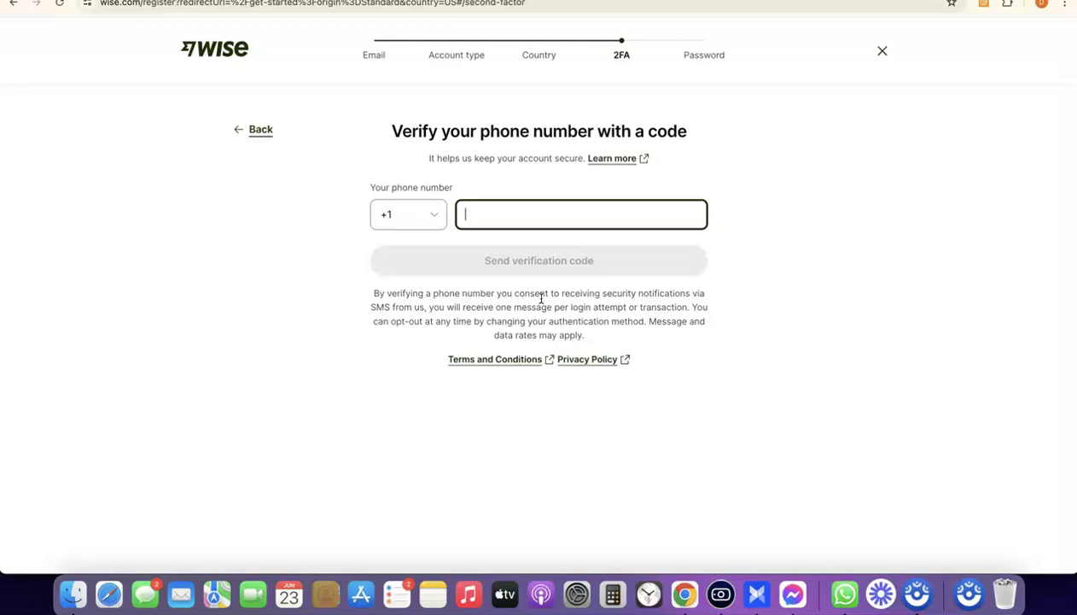
# Step: Paste the phone number with the +1 country code and request a verification code
pyautogui.click(484, 214)
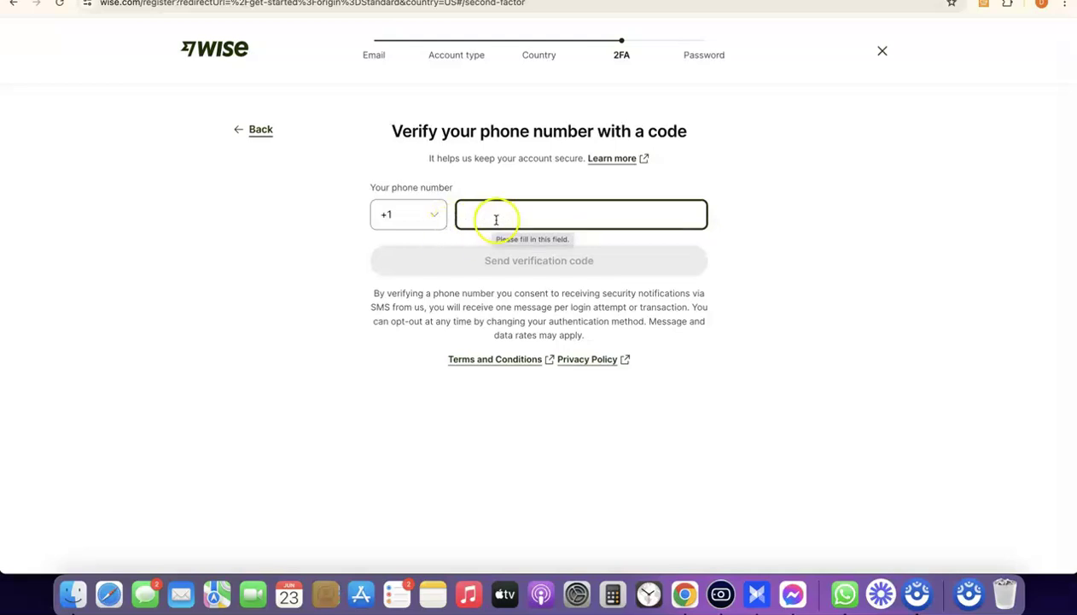
pyautogui.press('super+v')
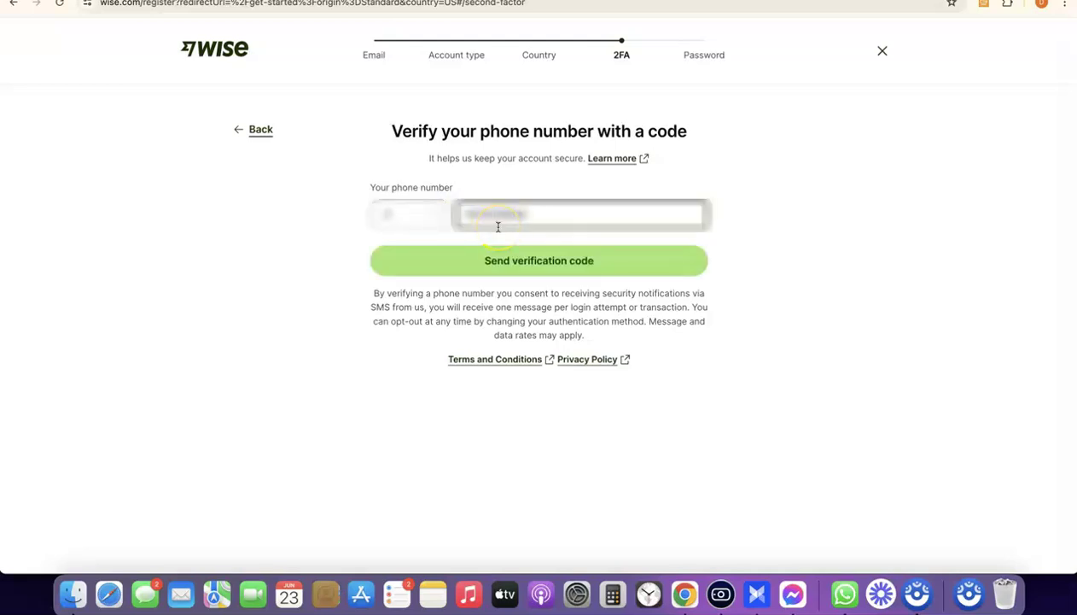
pyautogui.click(500, 271)
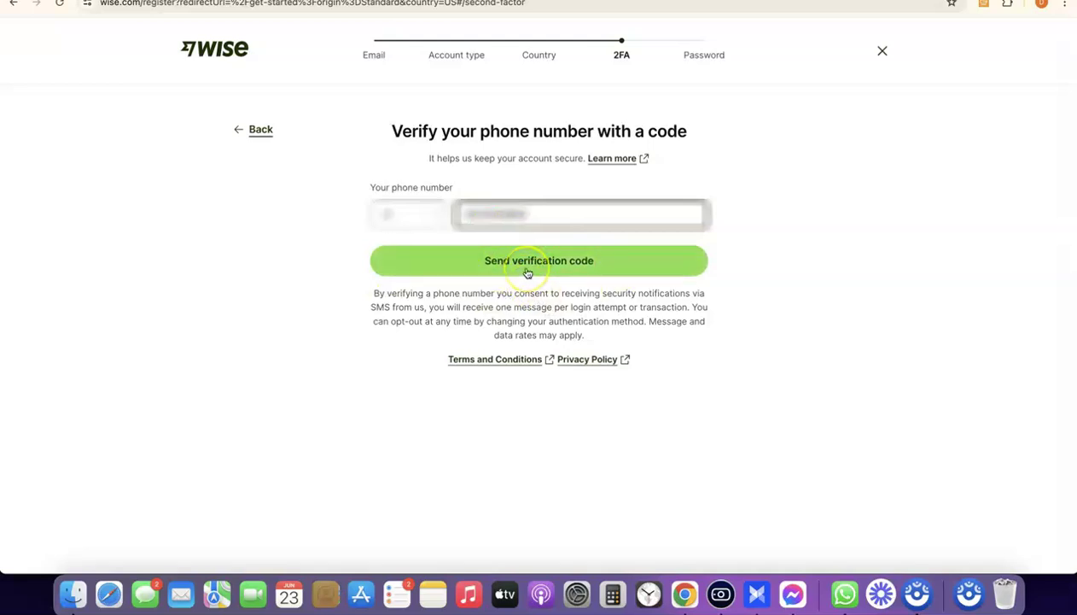
pyautogui.click(508, 265)
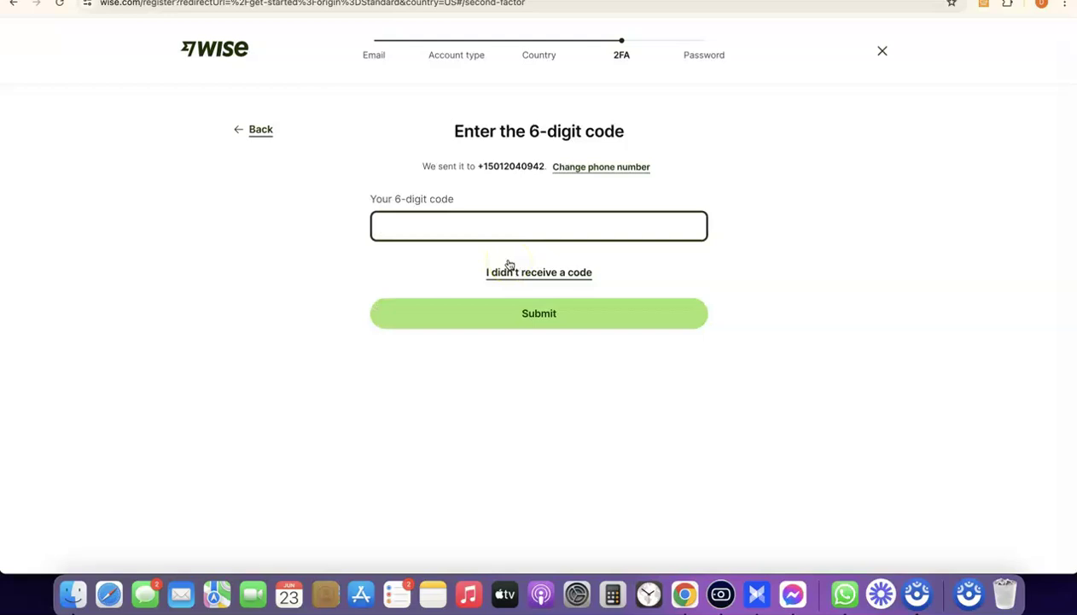
# Step: Enter the 6-digit verification code sent to the phone and submit it
pyautogui.click(486, 232)
pyautogui.click(481, 239)
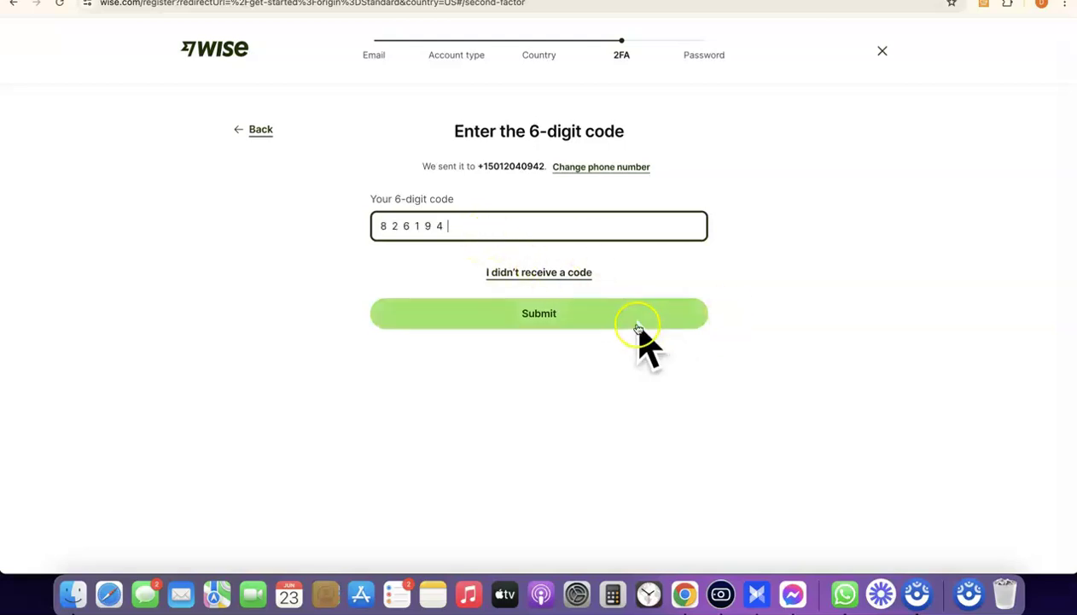
pyautogui.scroll(5, 529, 310)
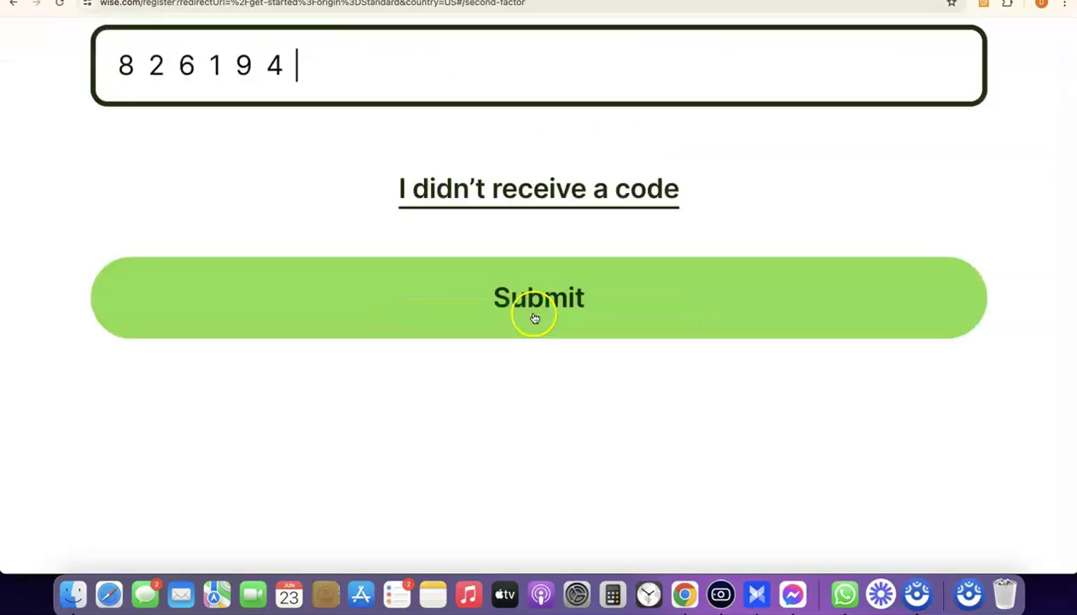
pyautogui.click(535, 314)
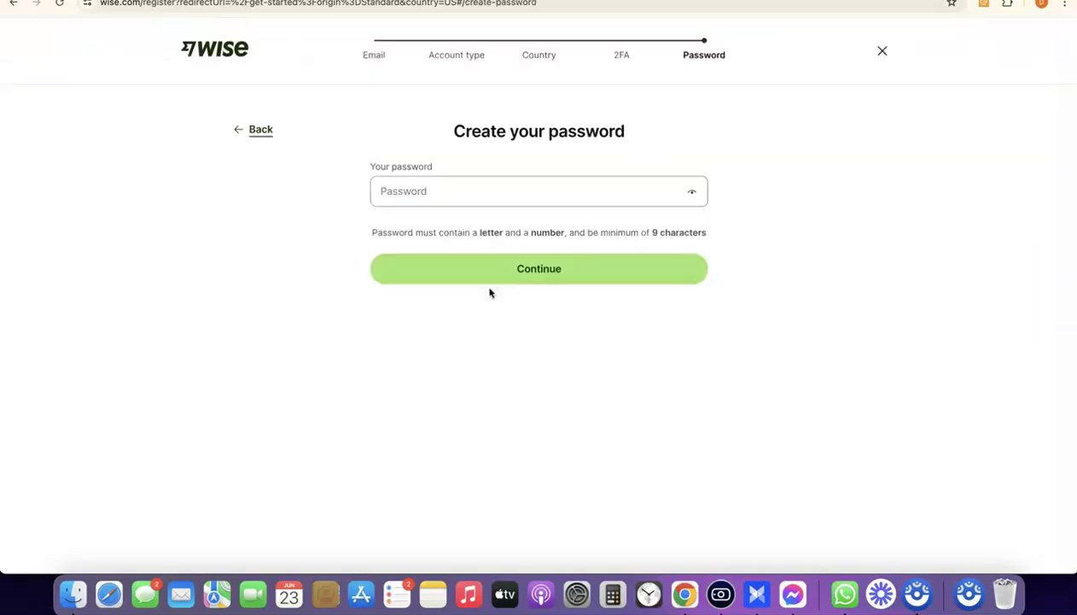
# Step: Fill in the account password with the suggested strong password and continue to the profile form
pyautogui.click(473, 189)
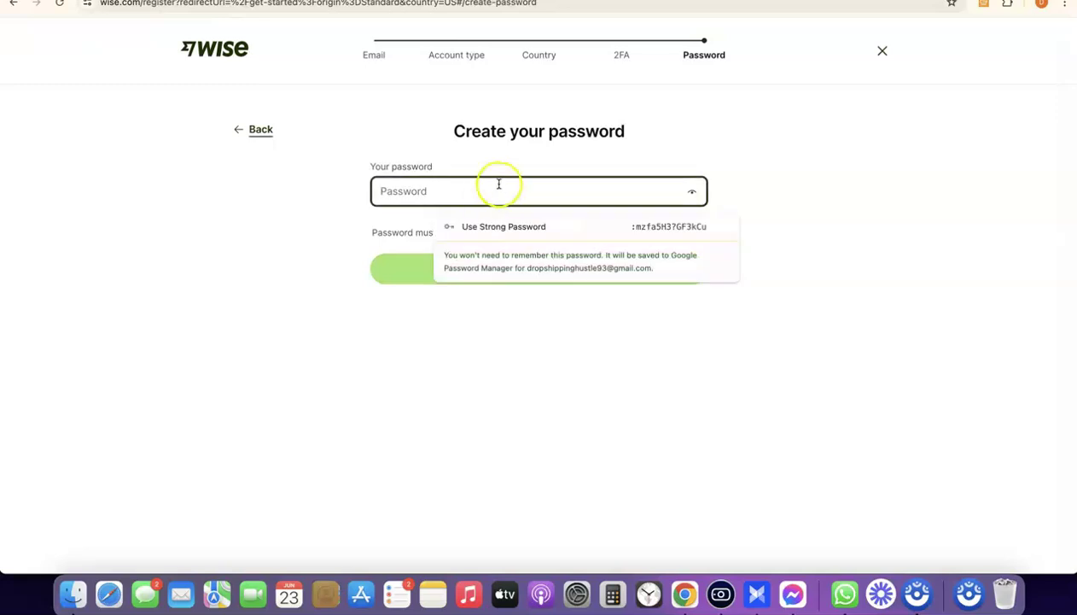
pyautogui.click(503, 226)
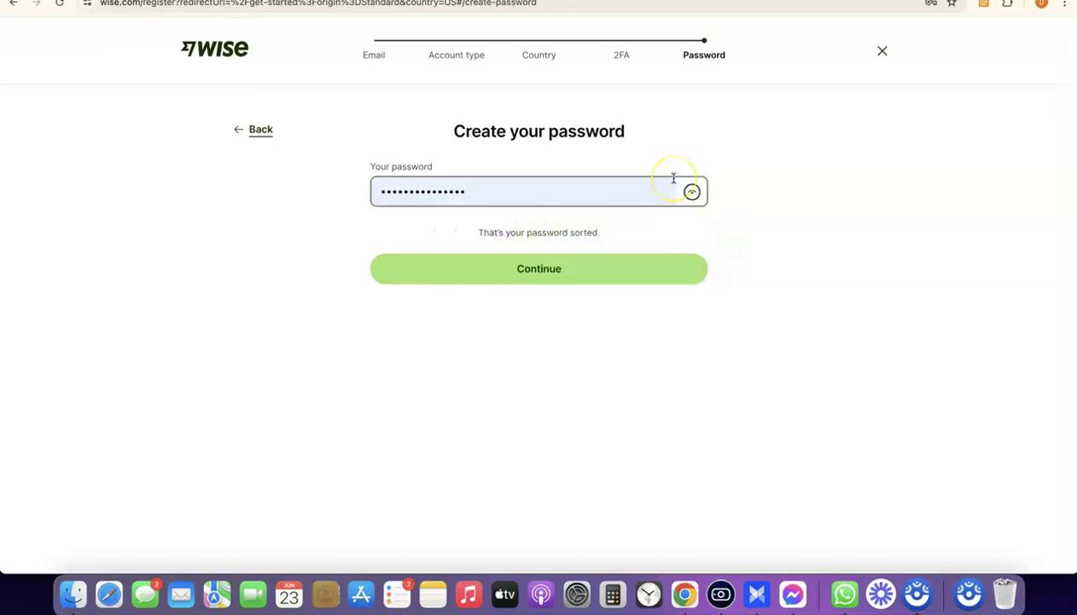
pyautogui.click(547, 269)
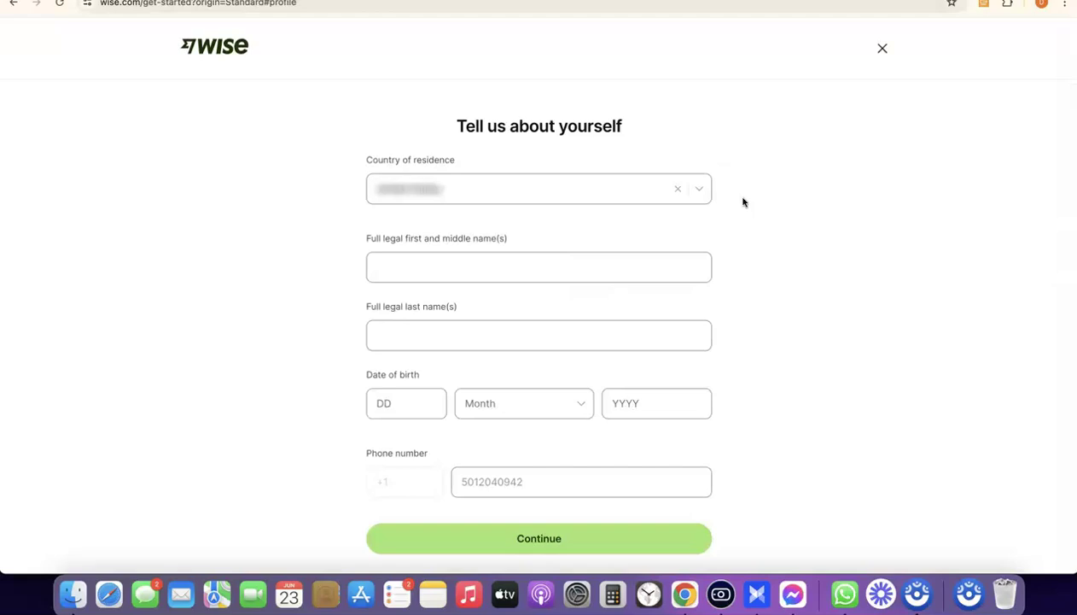
# Step: Examine the profile form's fields for country of residence, legal first and last names, date of birth and phone number
pyautogui.click(547, 191)
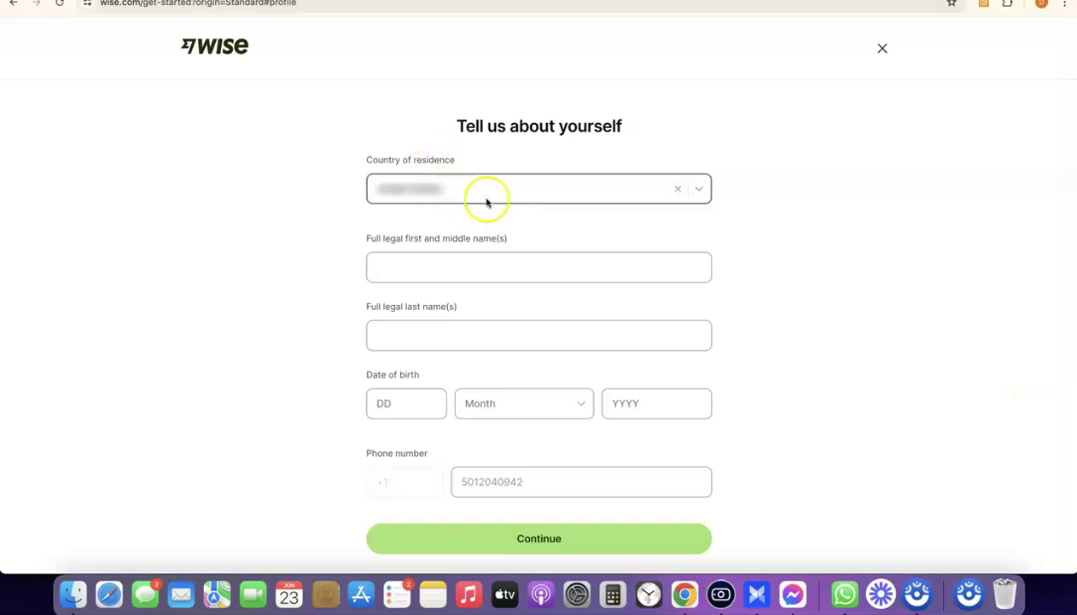
pyautogui.click(467, 273)
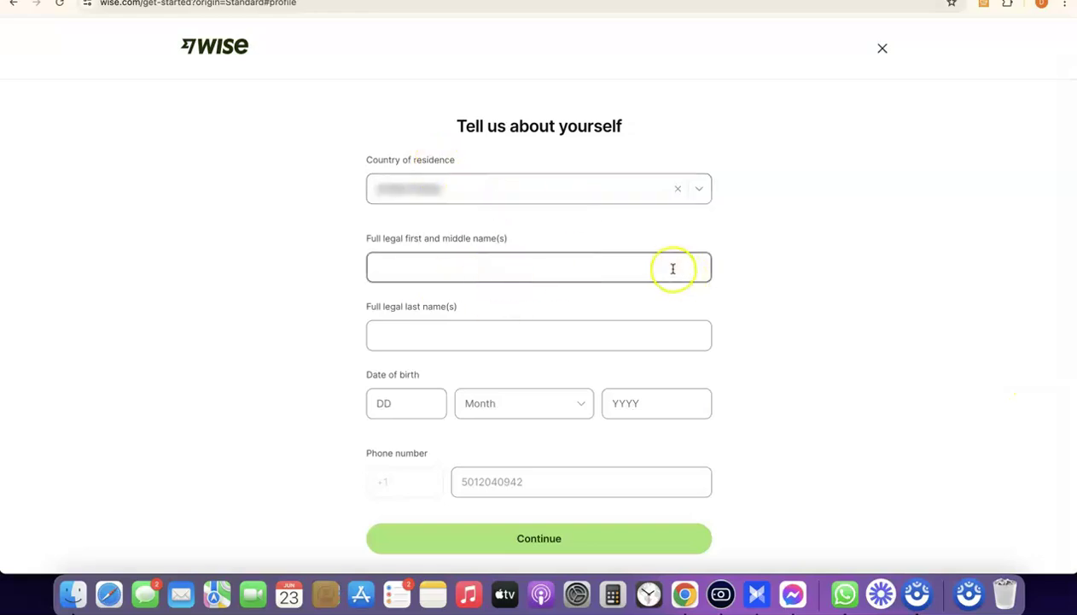
pyautogui.click(456, 340)
pyautogui.click(399, 402)
pyautogui.click(646, 401)
pyautogui.click(476, 480)
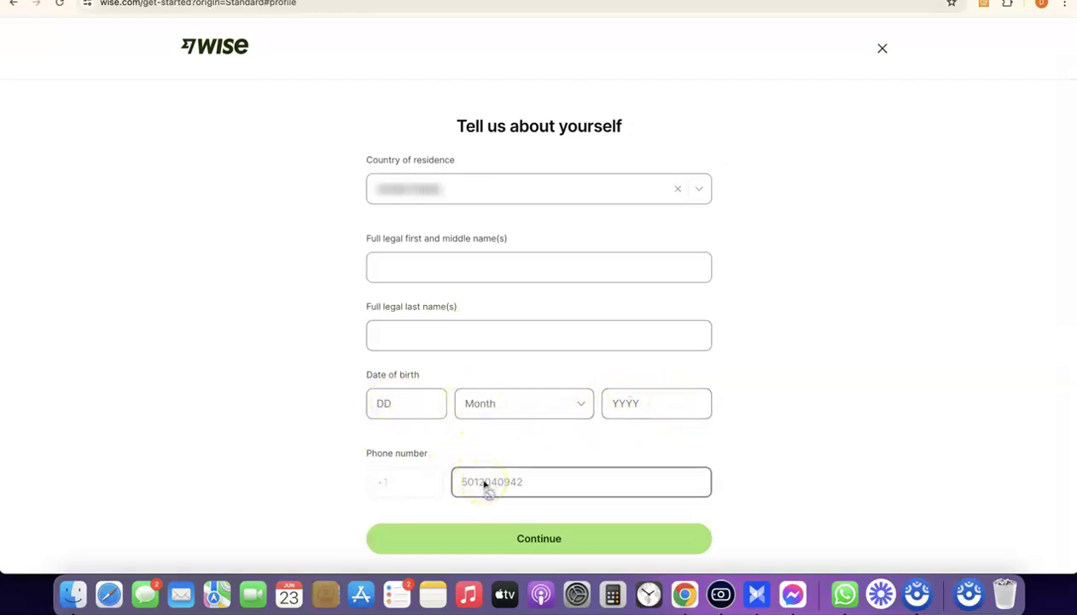
pyautogui.click(349, 452)
pyautogui.click(562, 491)
pyautogui.click(735, 434)
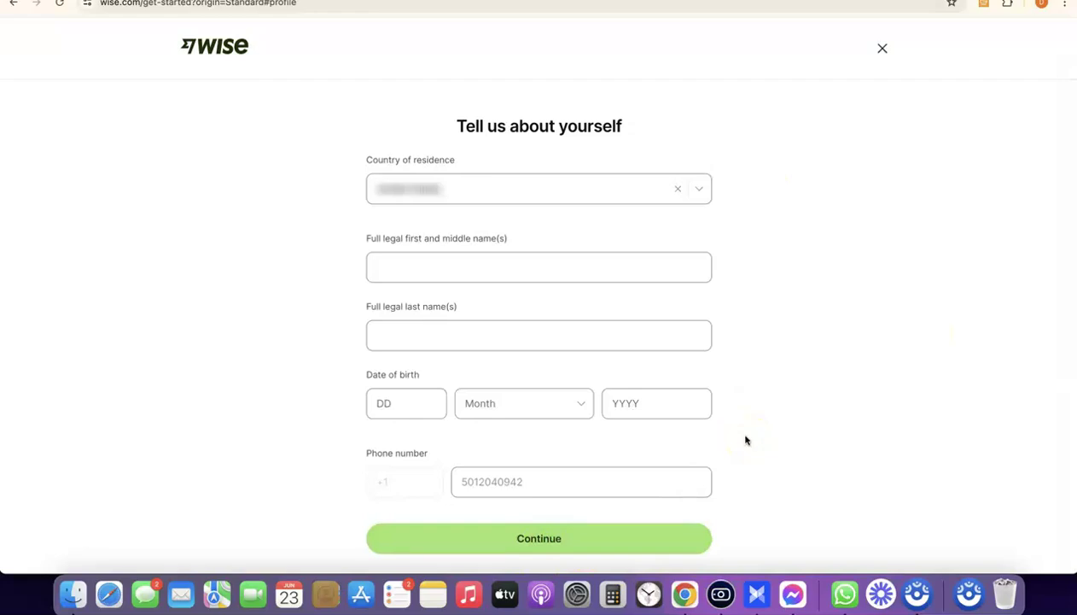
pyautogui.click(765, 204)
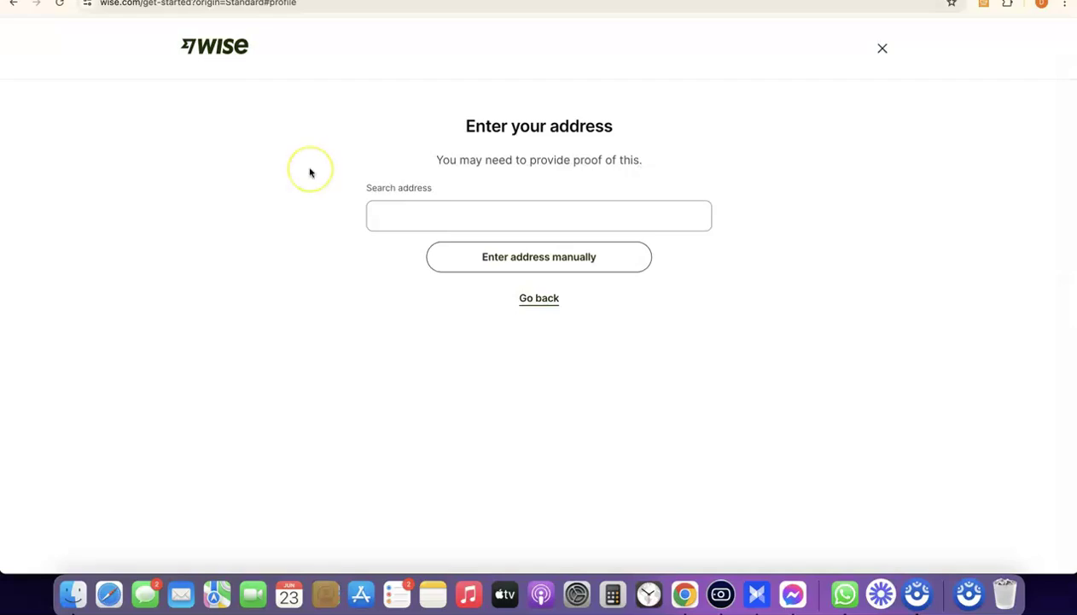
# Step: Paste the home address into the address search, accept the matching result and confirm the filled-in address
pyautogui.click(520, 215)
pyautogui.press('super+v')
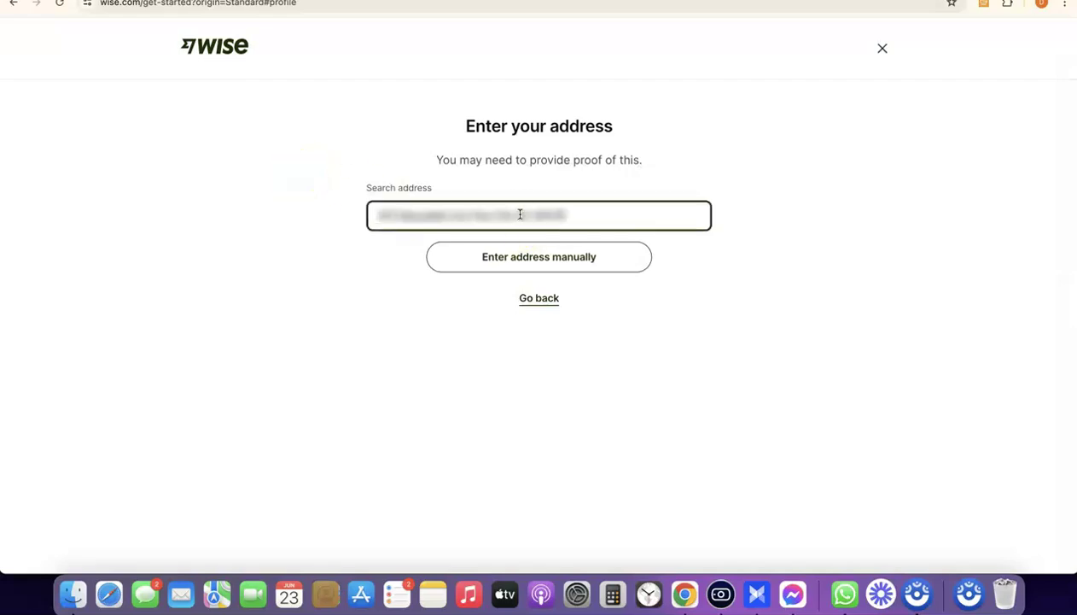
pyautogui.click(751, 267)
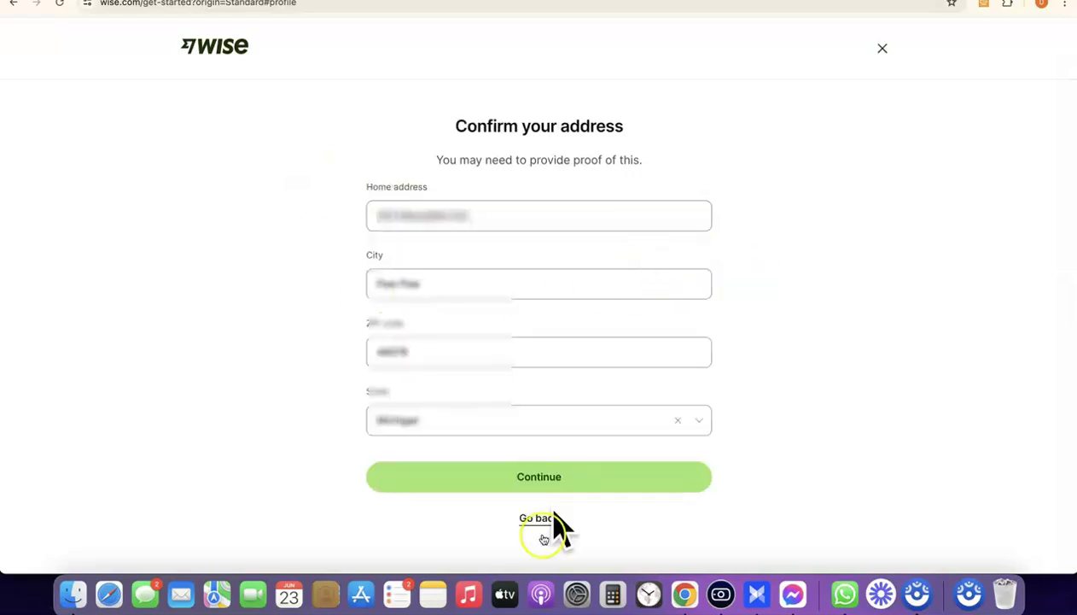
pyautogui.click(539, 480)
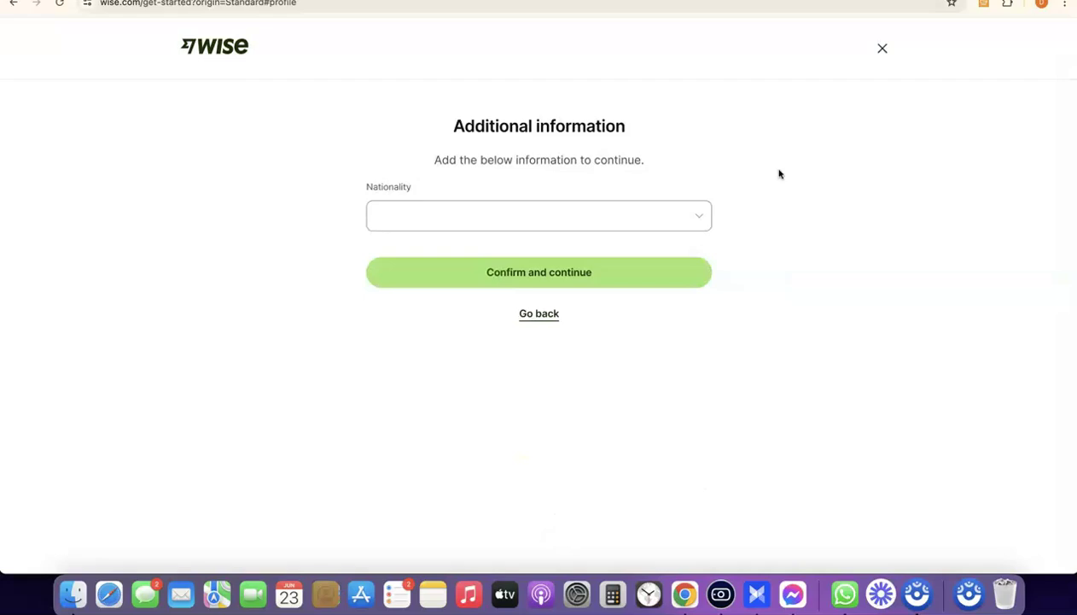
# Step: Select the nationality from the country list and confirm the additional information
pyautogui.click(696, 217)
pyautogui.scroll(-10, 456, 307)
pyautogui.scroll(-8, 455, 310)
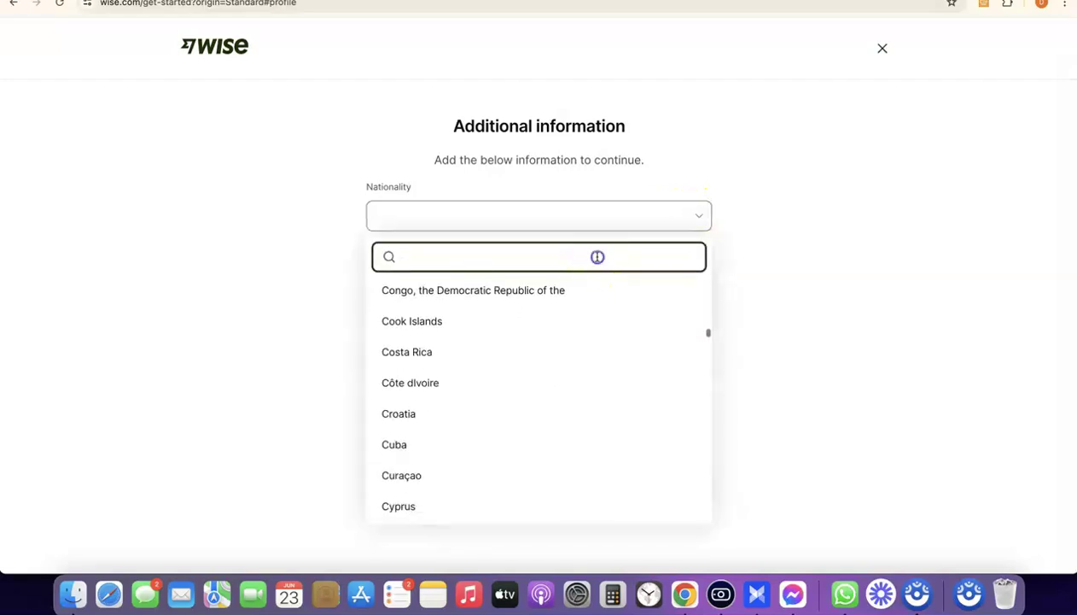
pyautogui.click(728, 225)
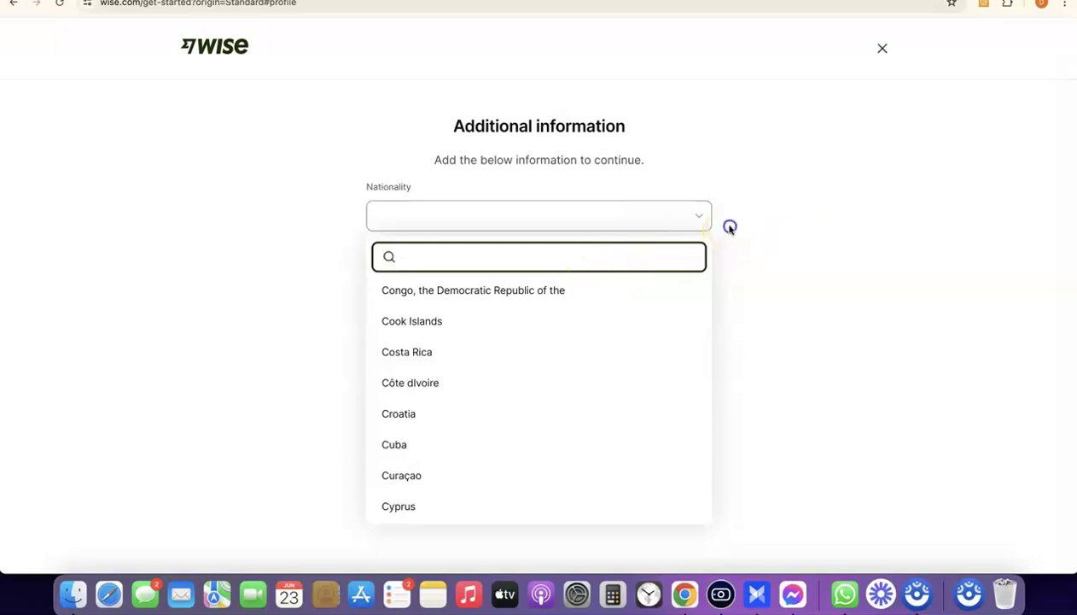
pyautogui.click(647, 272)
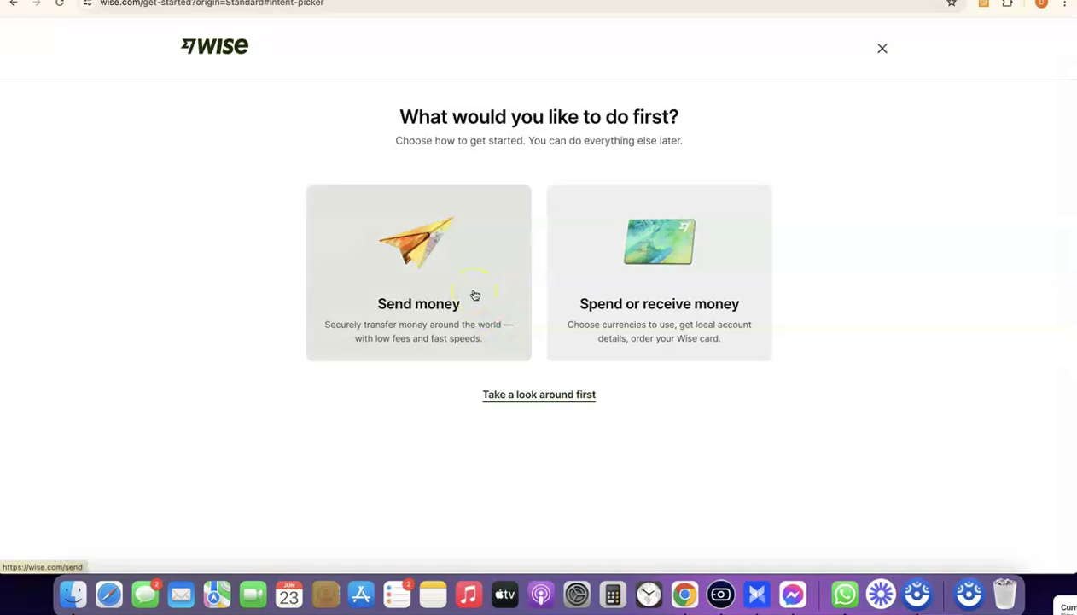
# Step: Choose to spend or receive money first and continue the account setup with United States dollar as the selected currency
pyautogui.click(633, 302)
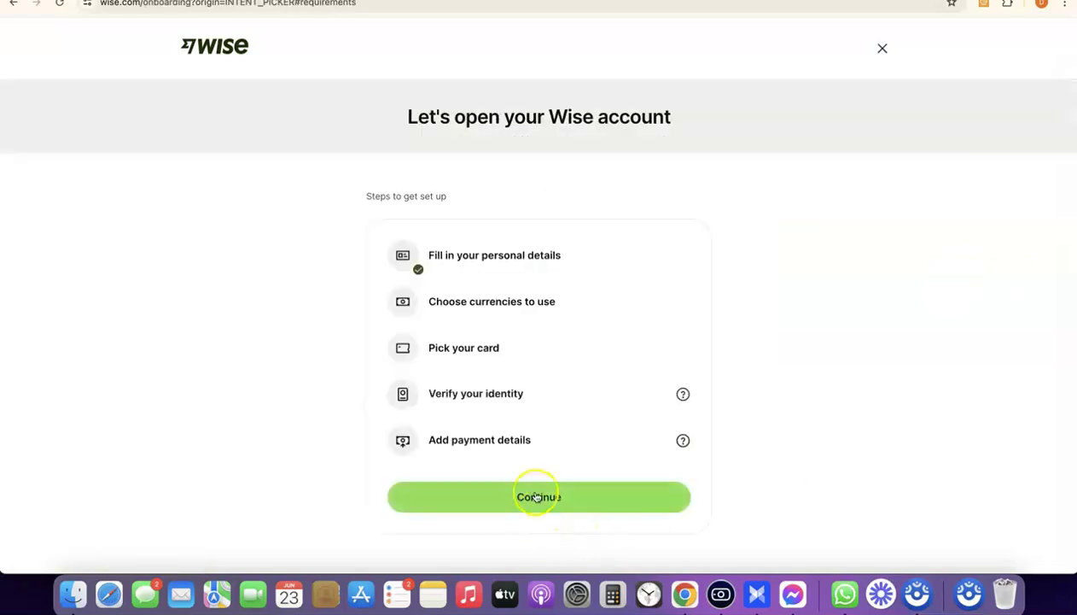
pyautogui.click(535, 496)
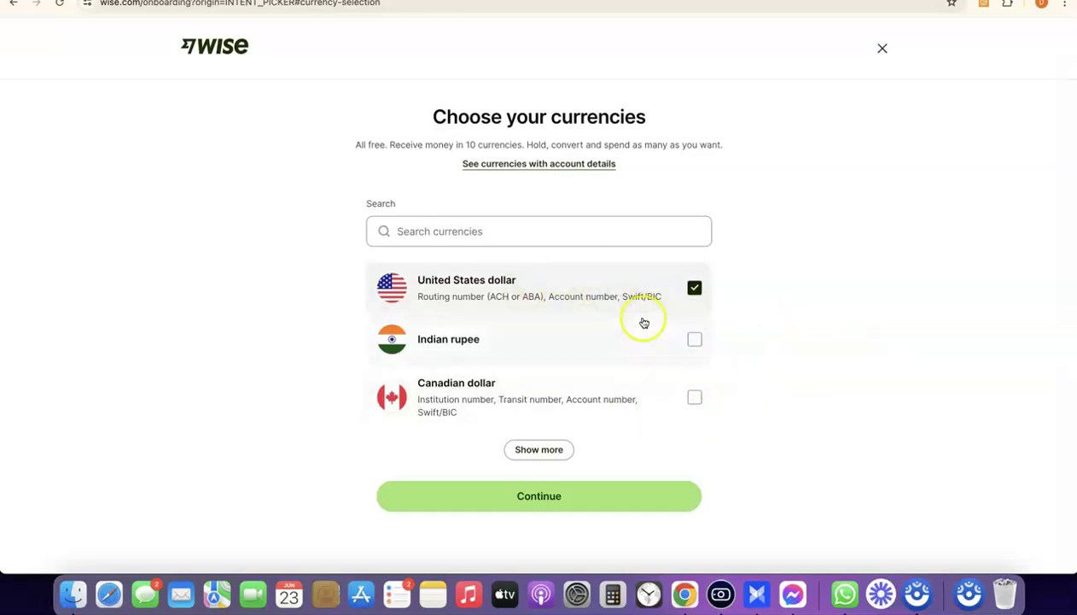
pyautogui.click(541, 499)
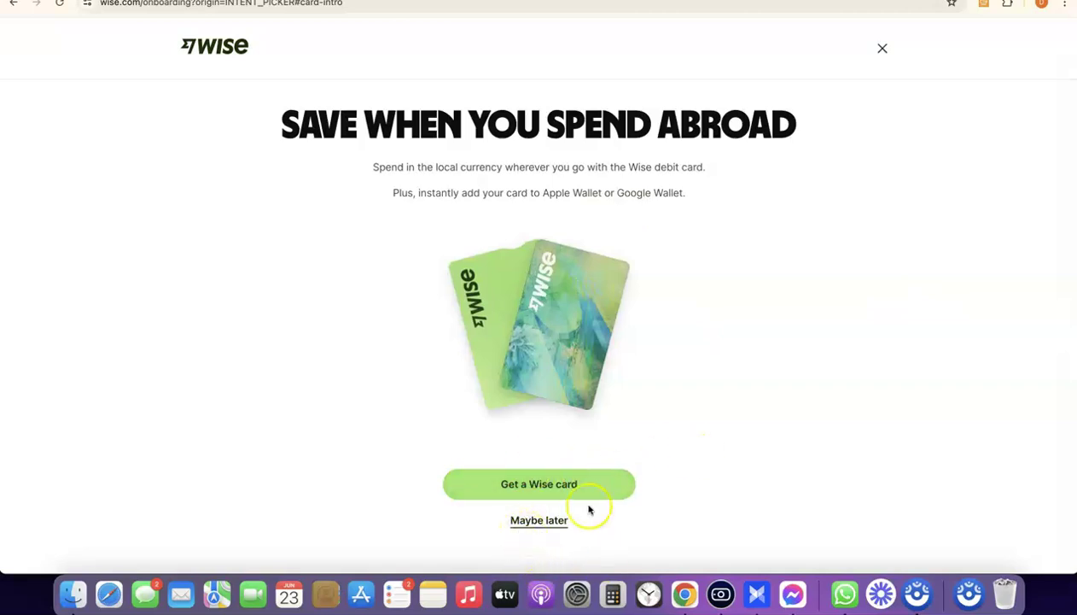
# Step: Put off getting a Wise card and agree to the Terms of Use
pyautogui.click(541, 523)
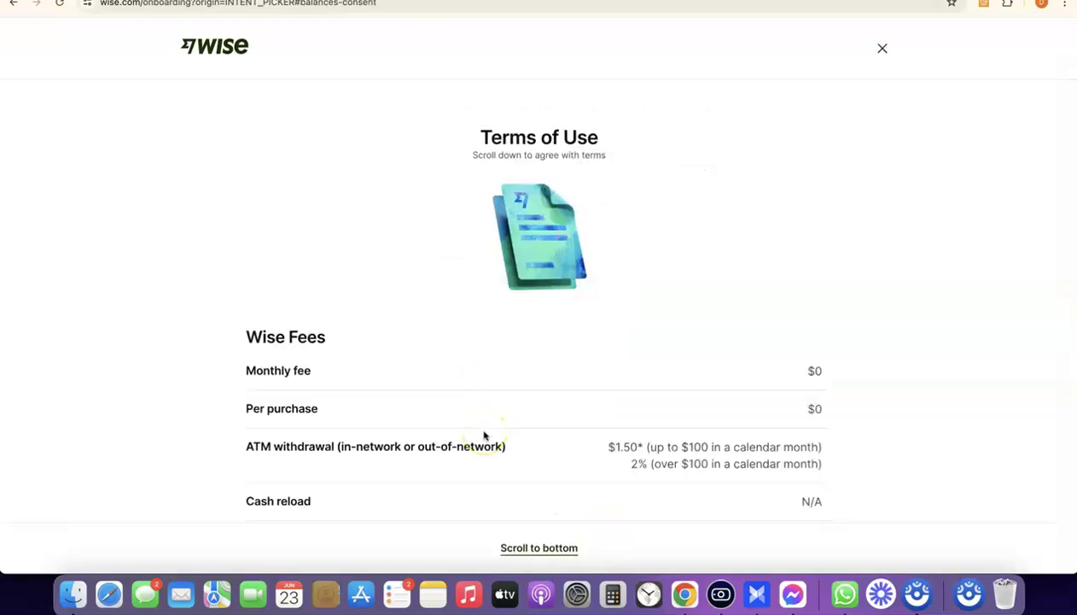
pyautogui.click(540, 548)
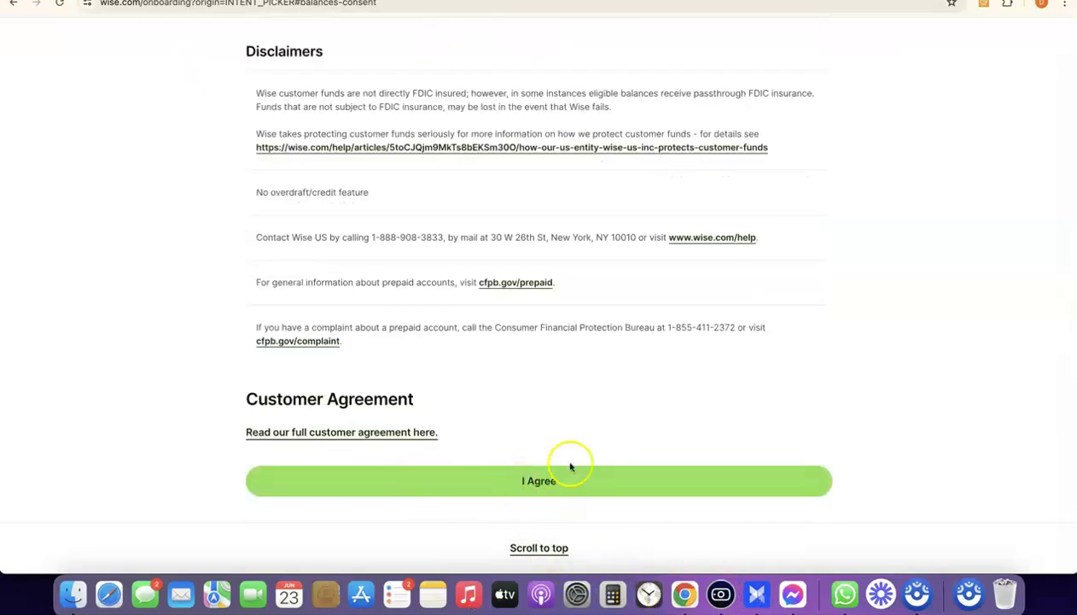
pyautogui.click(541, 482)
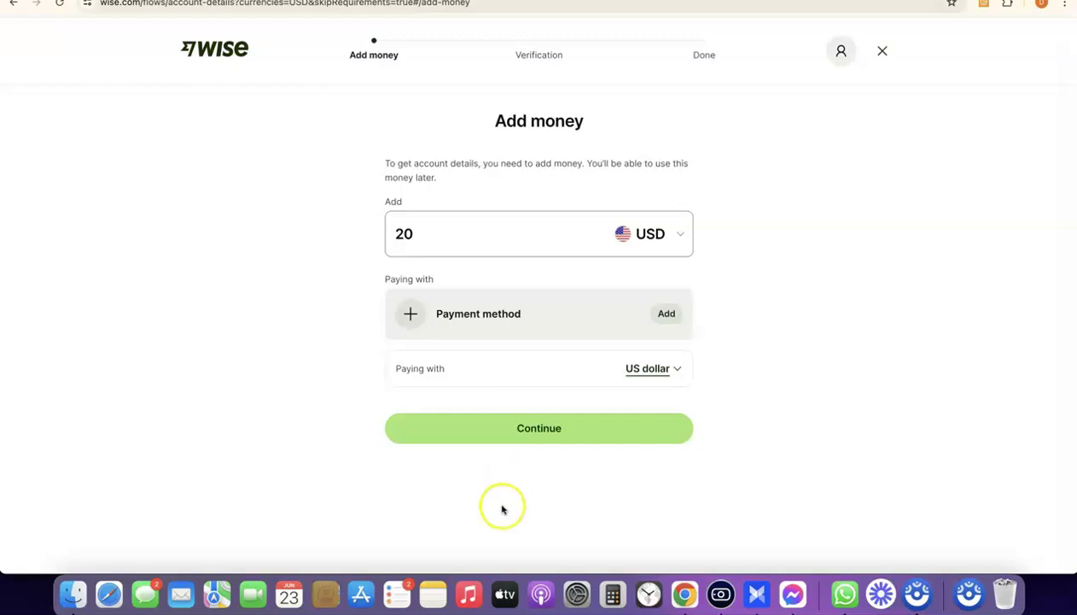
# Step: Choose credit card as the payment method for adding 20 USD
pyautogui.click(455, 233)
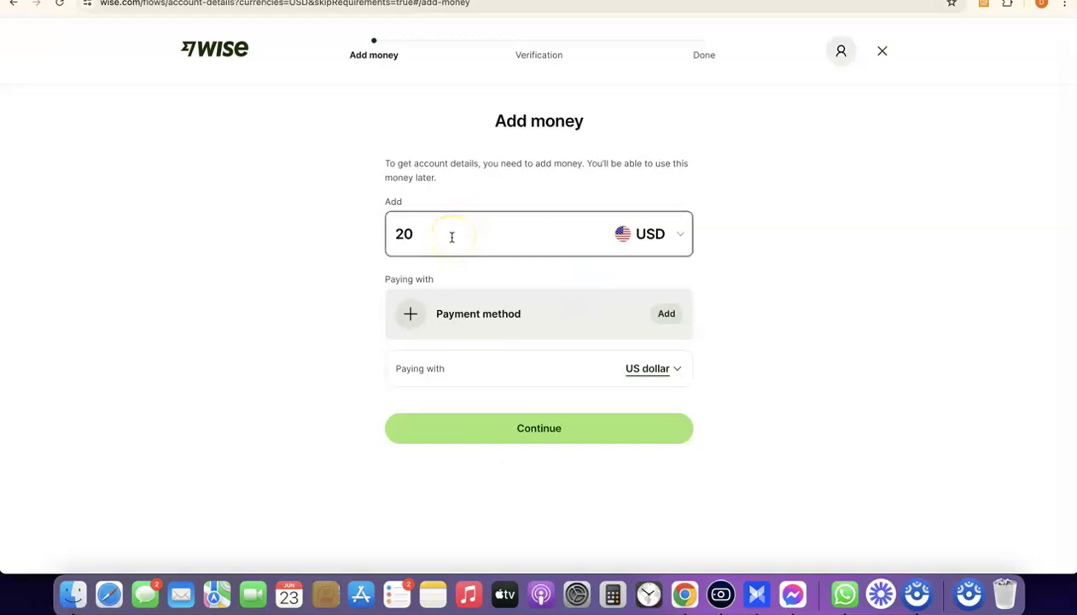
pyautogui.click(480, 225)
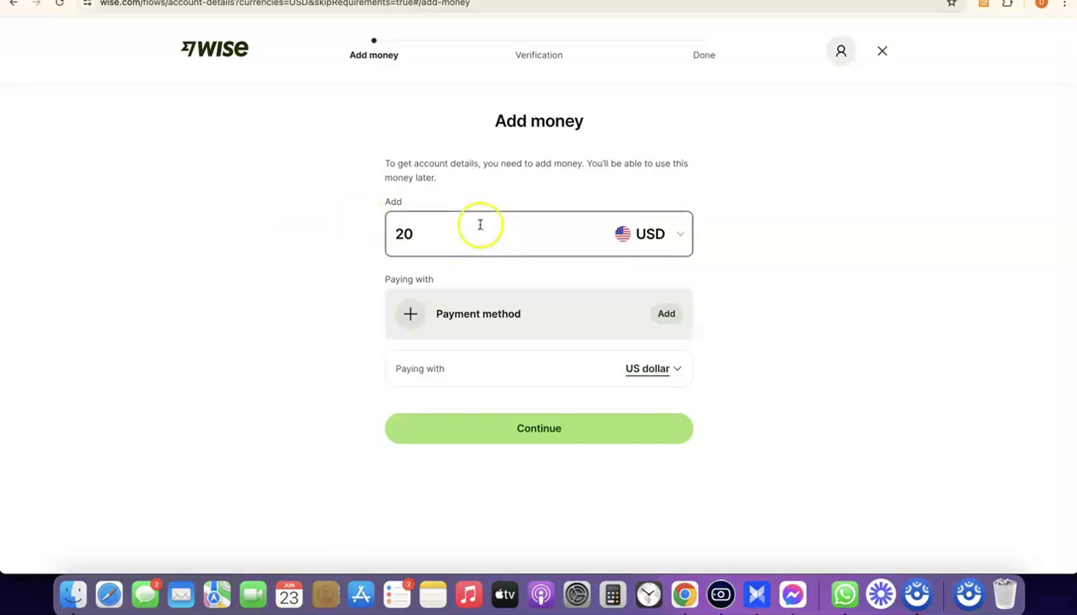
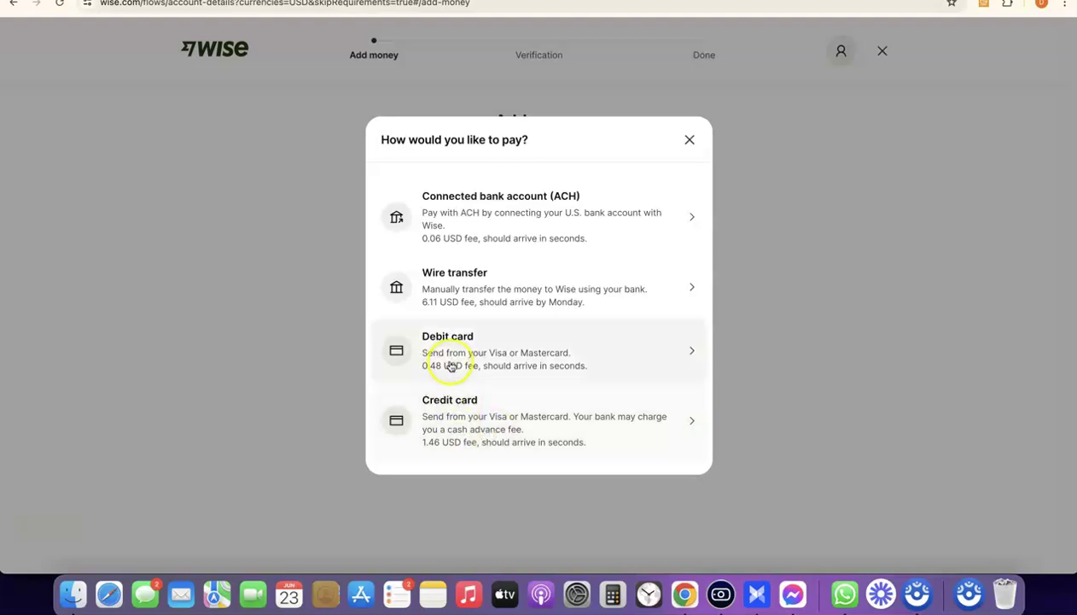
pyautogui.click(442, 416)
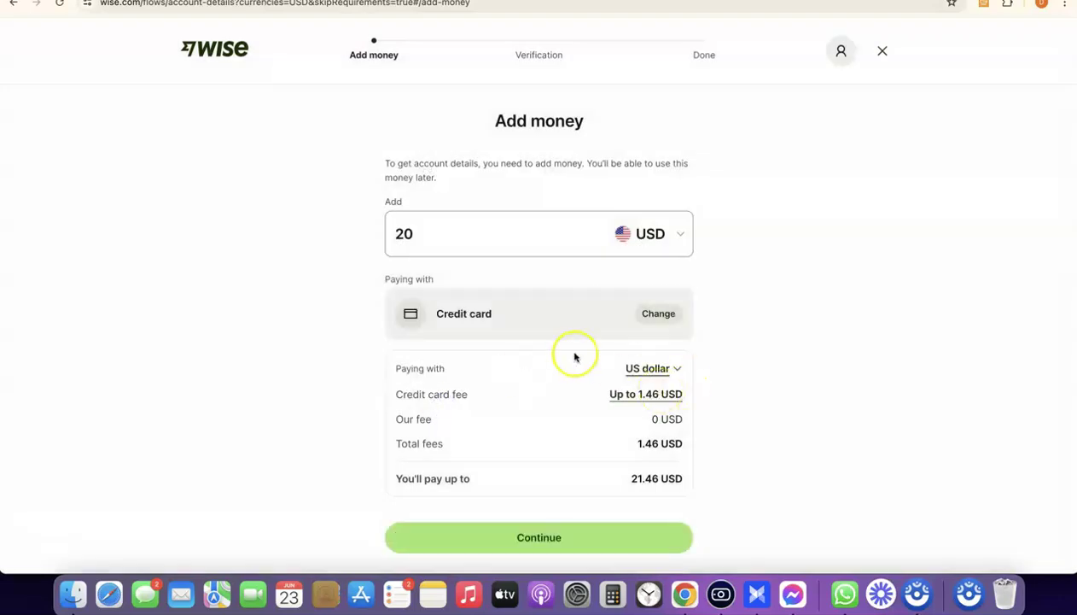
# Step: Change the payment method for the 20 USD top-up to debit card and continue
pyautogui.click(633, 313)
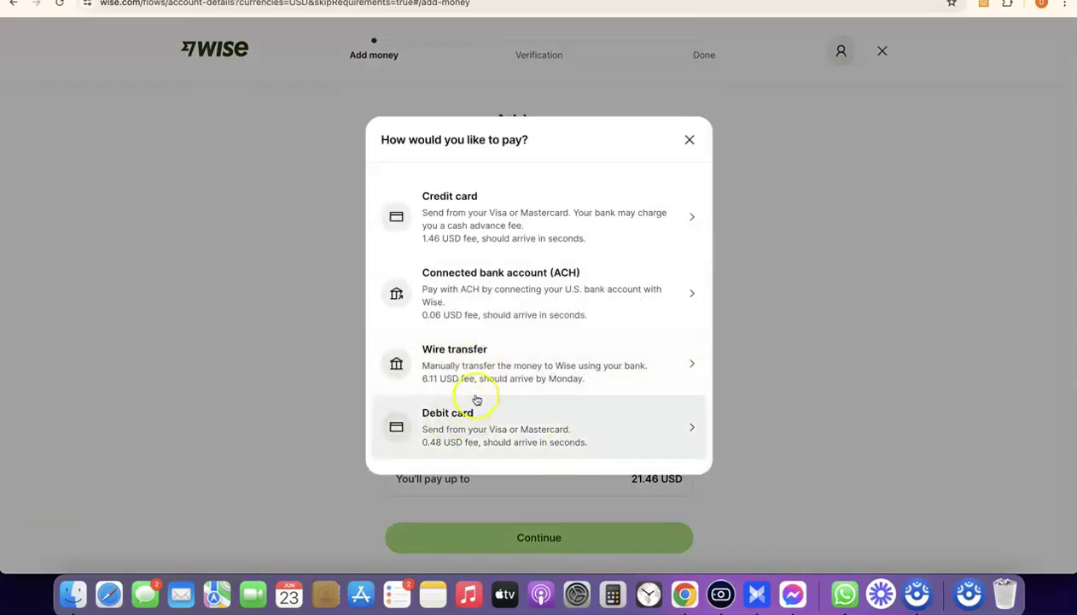
pyautogui.click(430, 425)
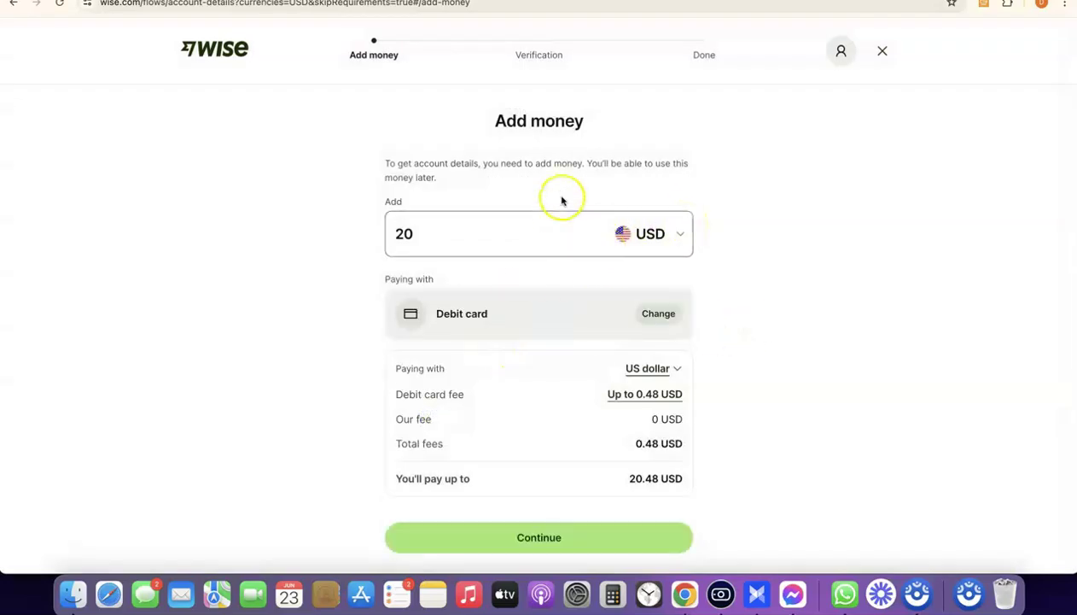
pyautogui.scroll(-1, 623, 264)
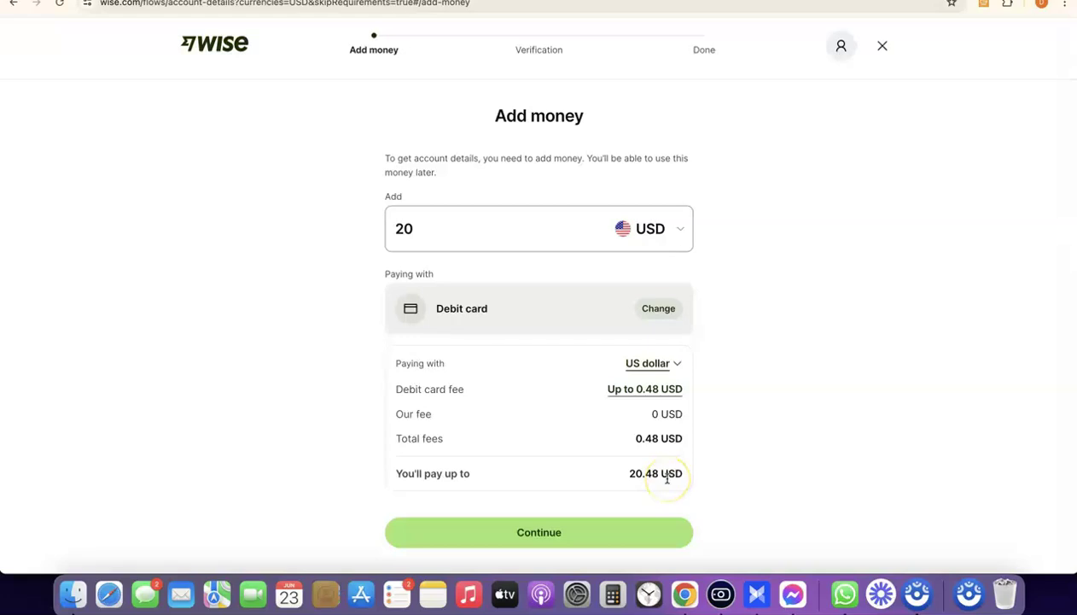
pyautogui.click(616, 529)
pyautogui.click(804, 173)
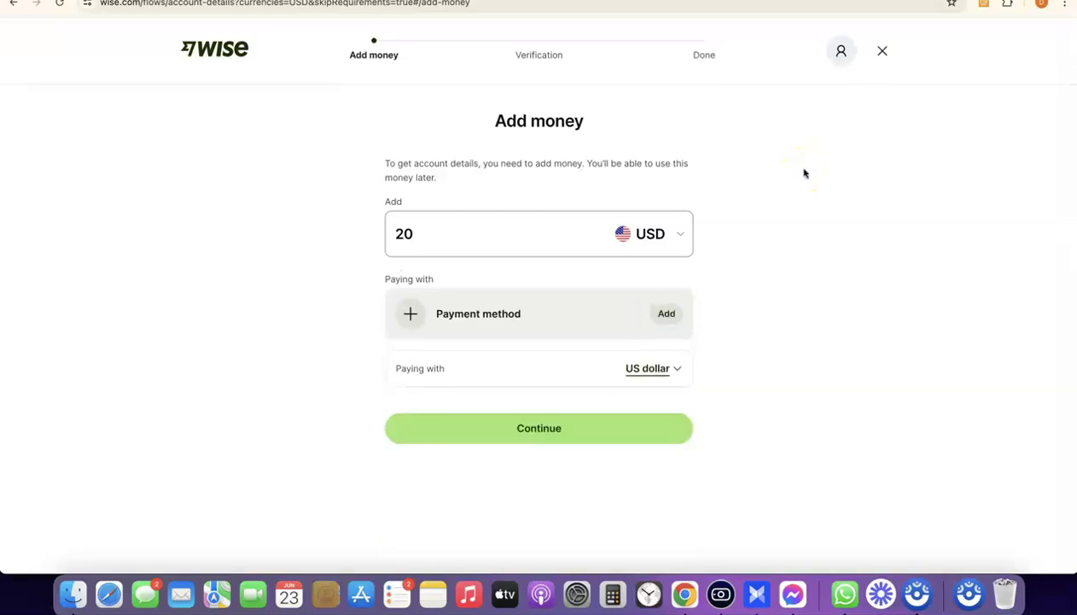